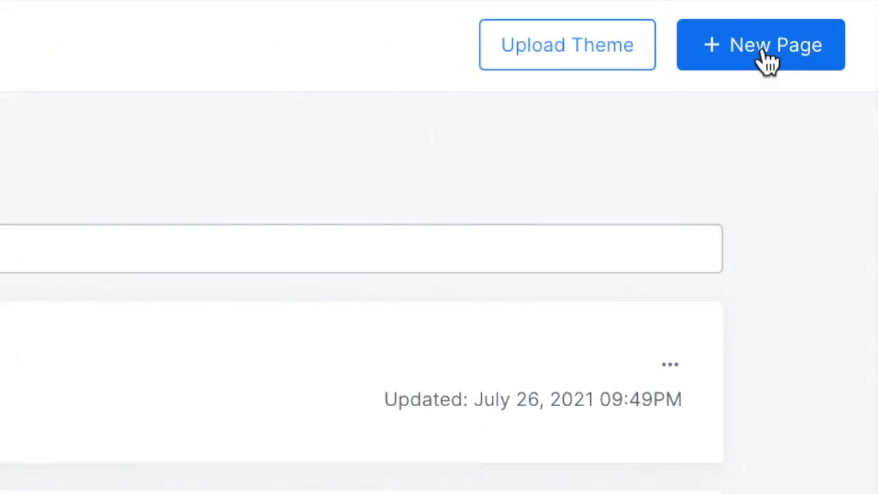
- Create a new landing page from the Resonate template in the Link in Bio category
left_click(769, 61)
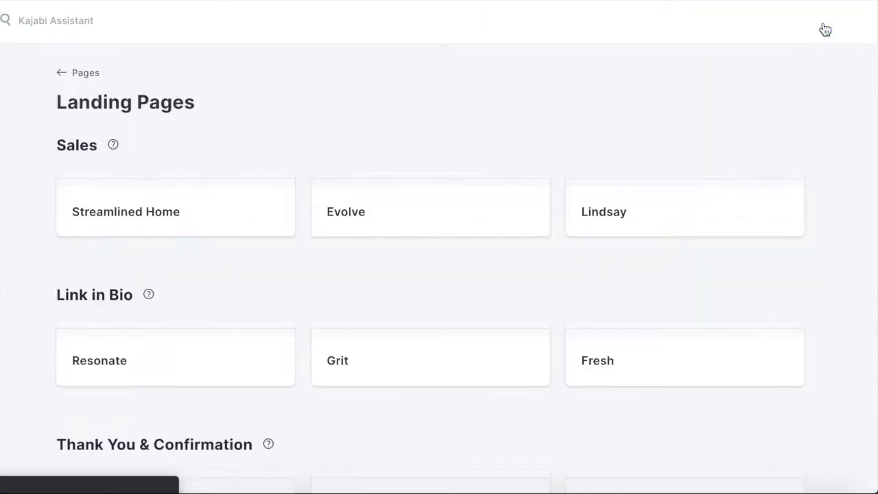
scroll(302, 254, "down", 1)
scroll(302, 253, "down", 4)
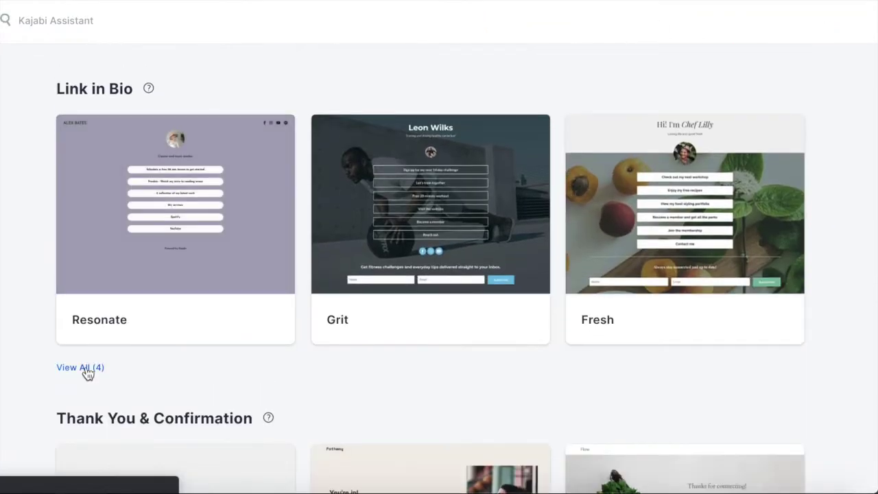
left_click(84, 369)
scroll(29, 326, "down", 1)
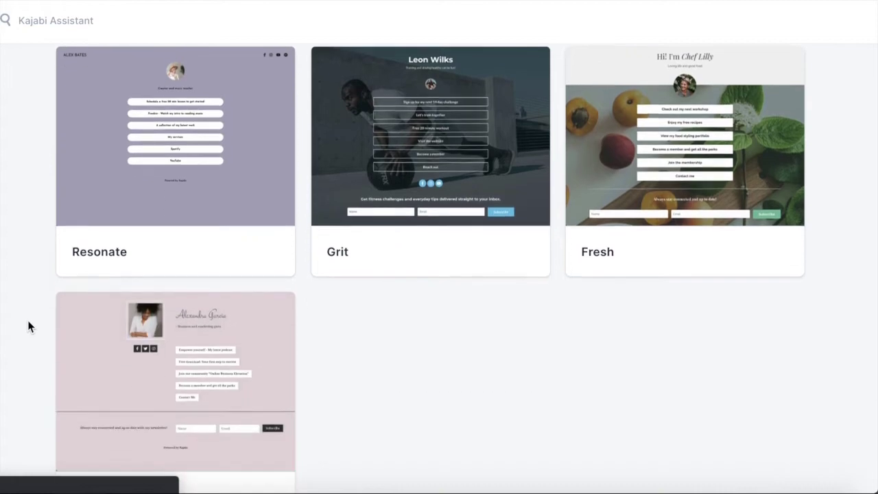
left_click(178, 129)
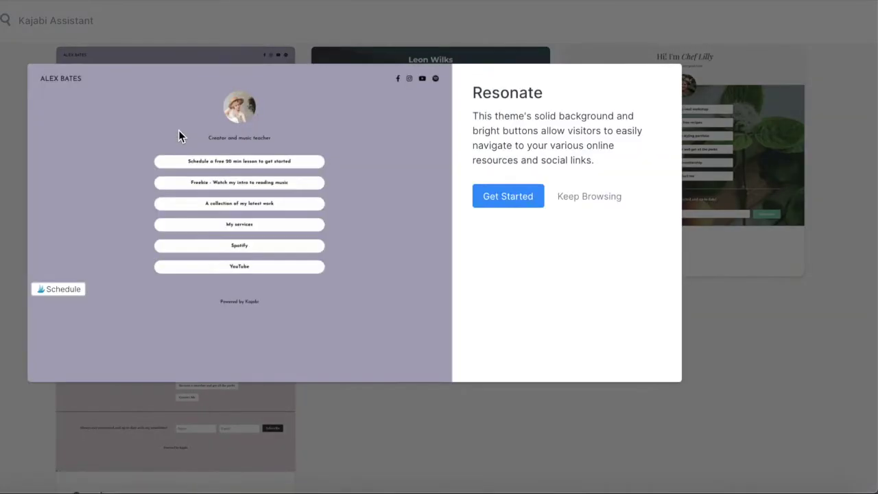
left_click(532, 201)
- Set the page background image to the recently uploaded salmon wave image
left_click(280, 231)
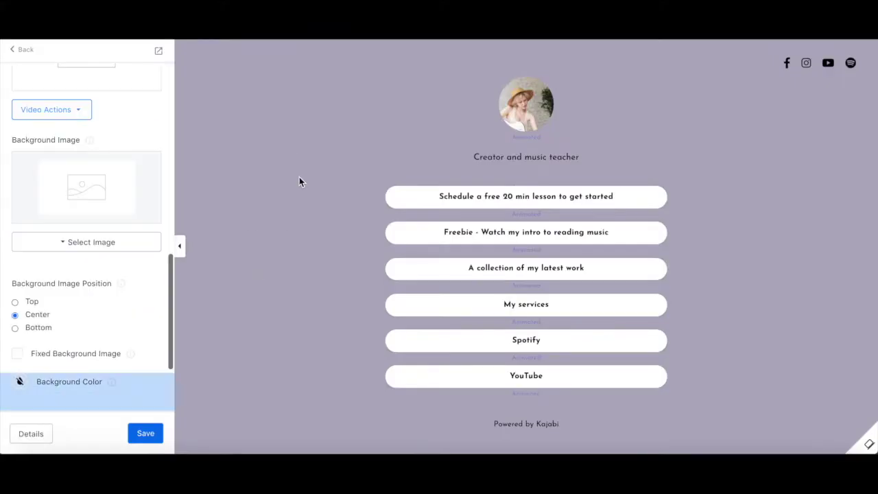
left_click(133, 245)
left_click(94, 284)
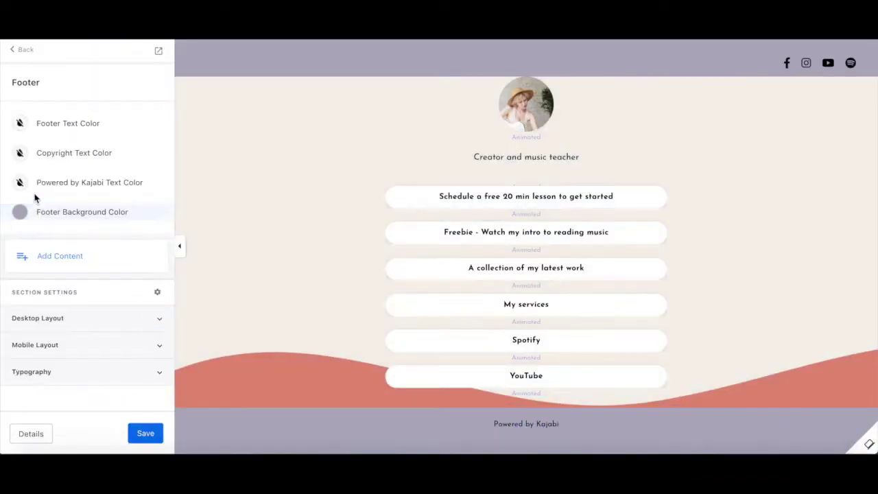
- Change the footer background colour to salmon #E4877A
left_click(19, 212)
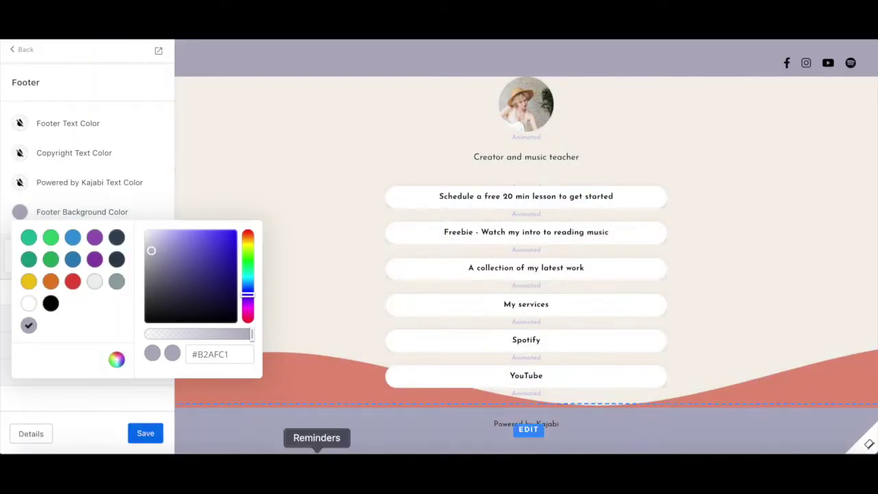
triple_click(213, 354)
type("#E4877A")
left_click(154, 205)
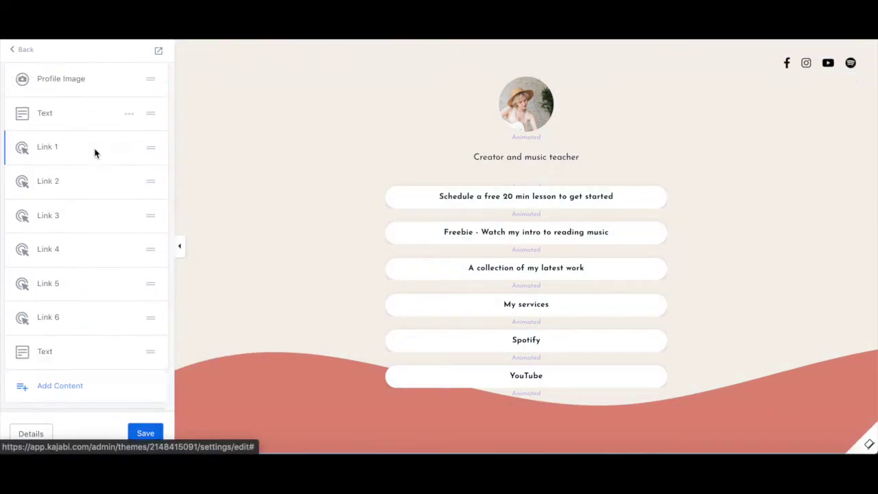
- Give the social icons a round, coloured background
left_click(179, 246)
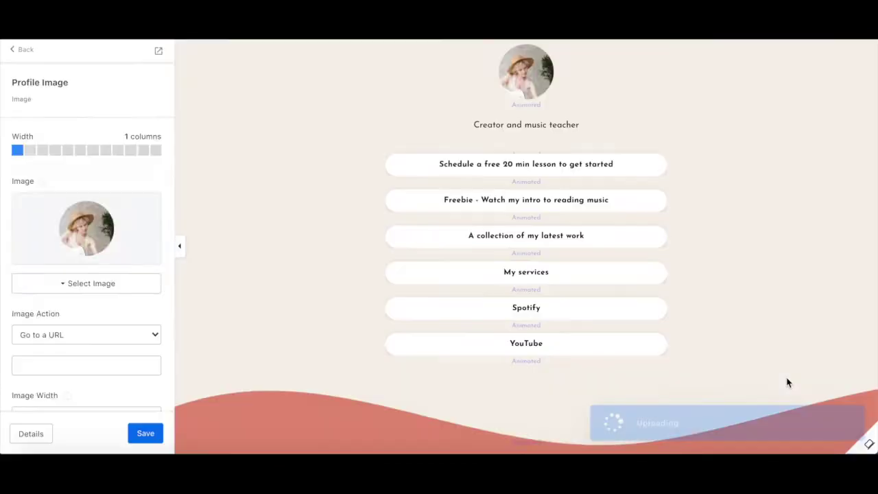
left_click(83, 272)
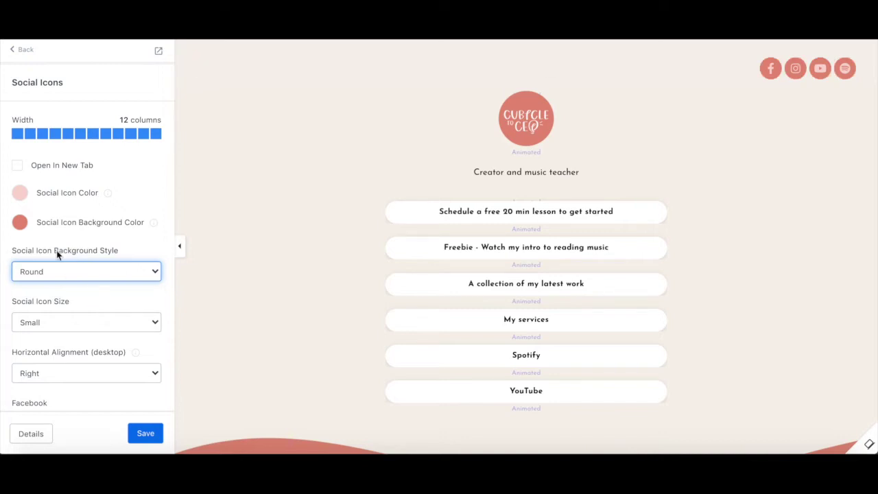
left_click(20, 194)
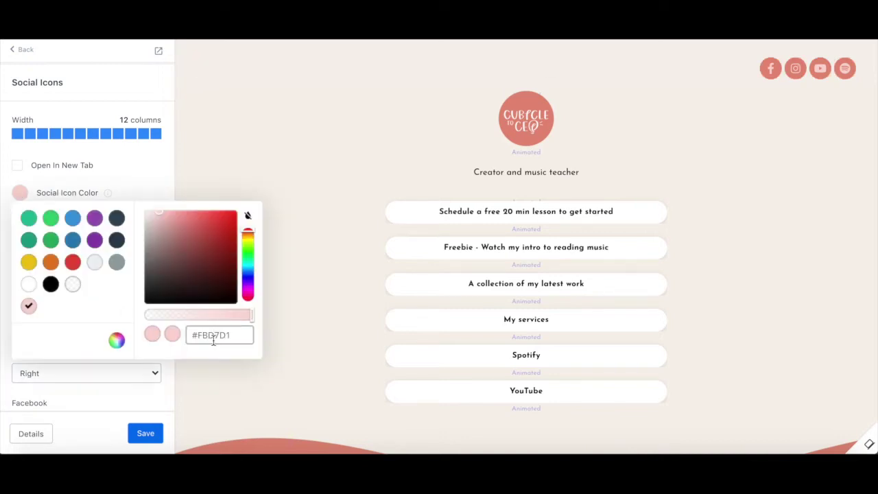
left_click(483, 190)
- Replace the logo with the uploaded Cubicle to CEO logo file
left_click(526, 118)
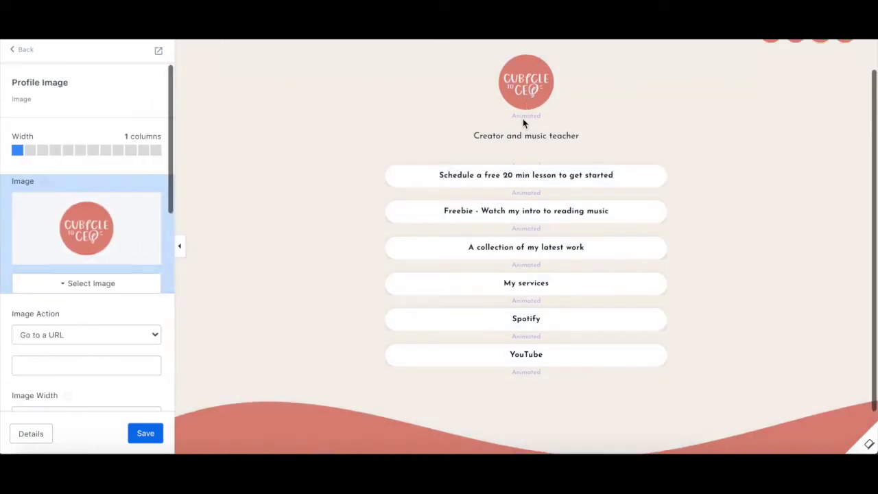
left_click(112, 283)
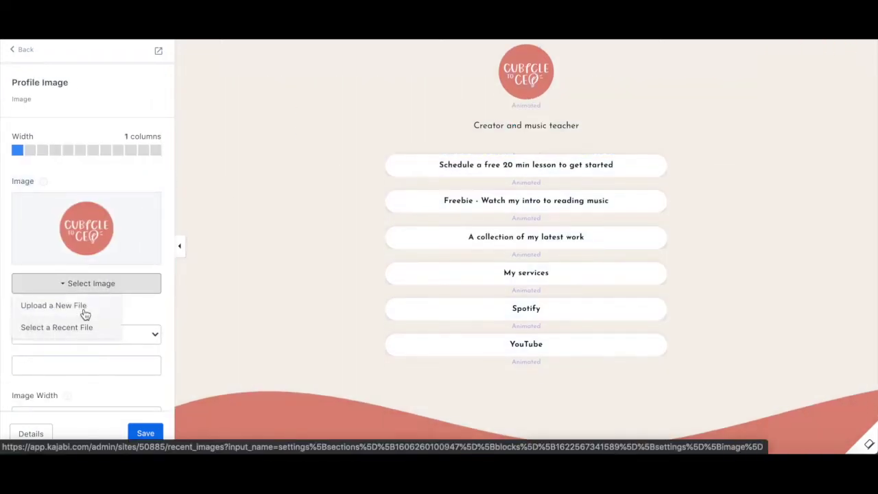
left_click(83, 305)
left_click(511, 277)
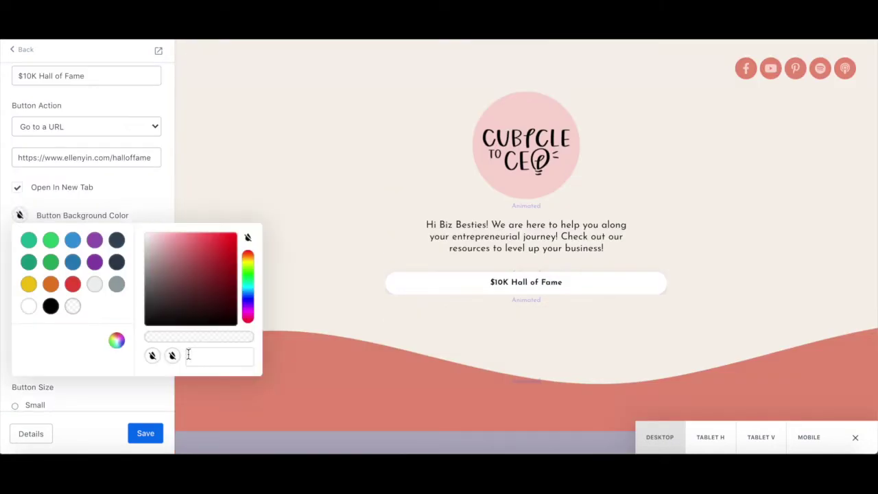
- Give the $10K Hall of Fame button a #FBD7D1 background and black text
type("#FBD7D1")
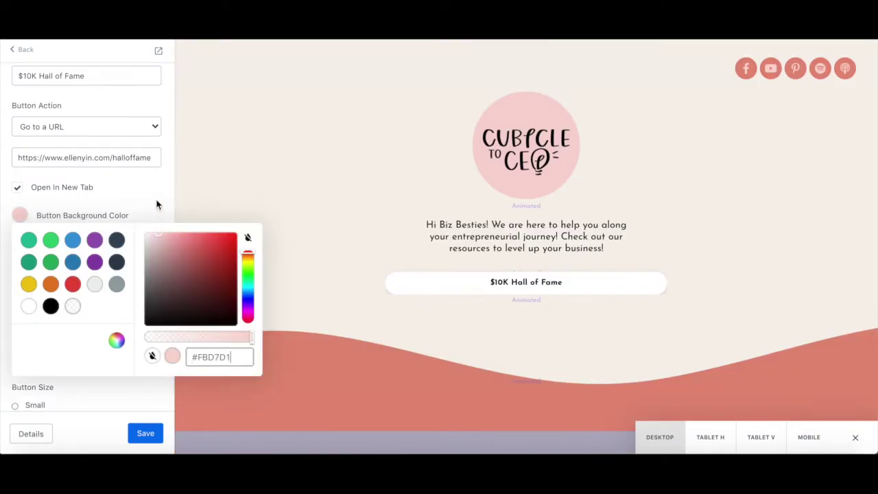
left_click(157, 205)
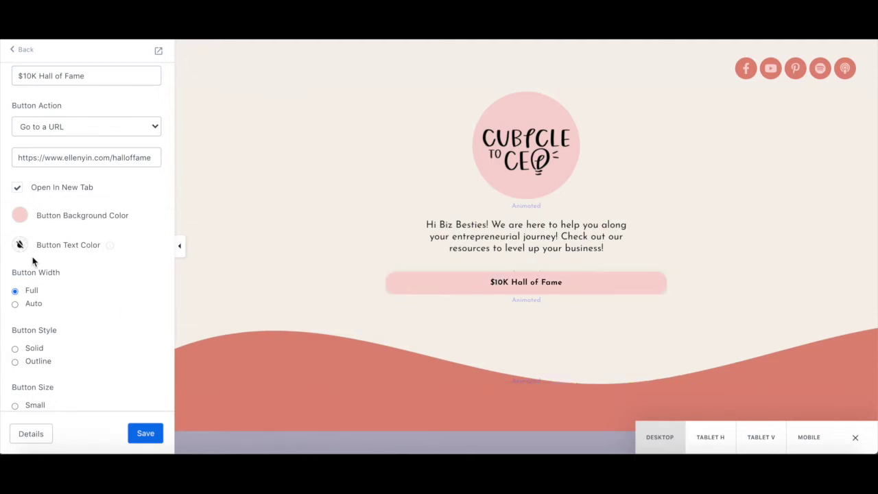
left_click(19, 246)
left_click(159, 223)
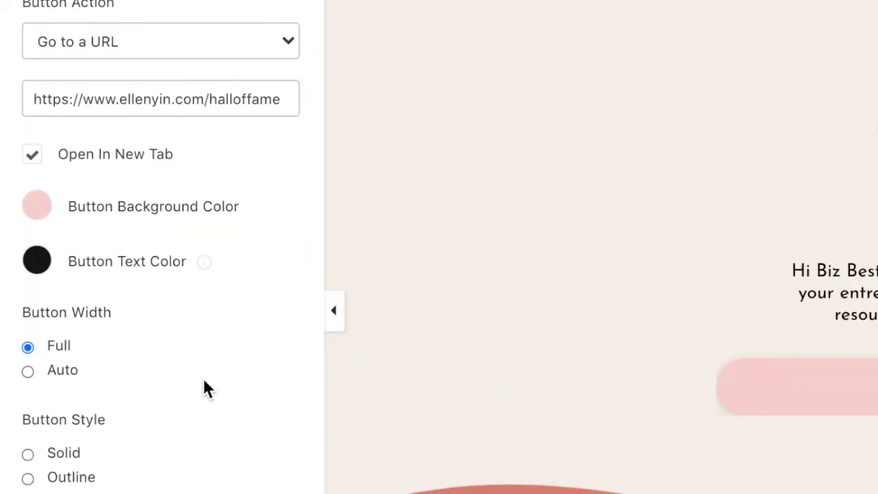
scroll(204, 381, "down", 5)
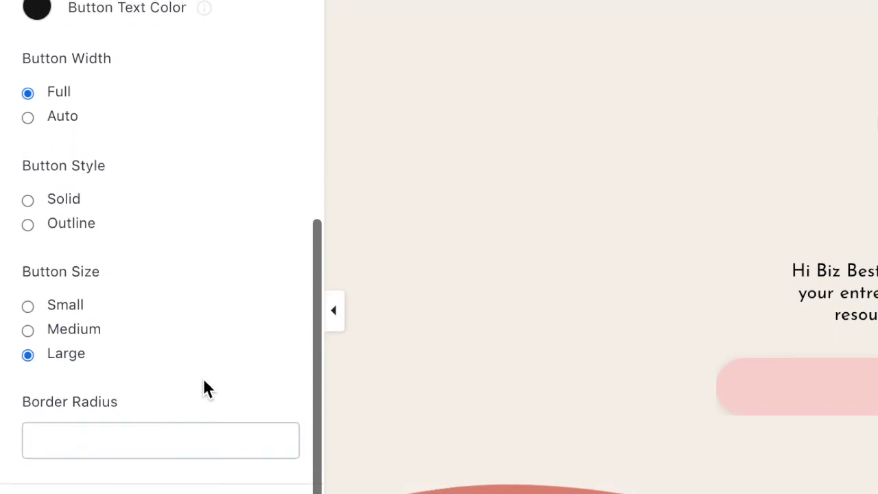
scroll(204, 389, "down", 3)
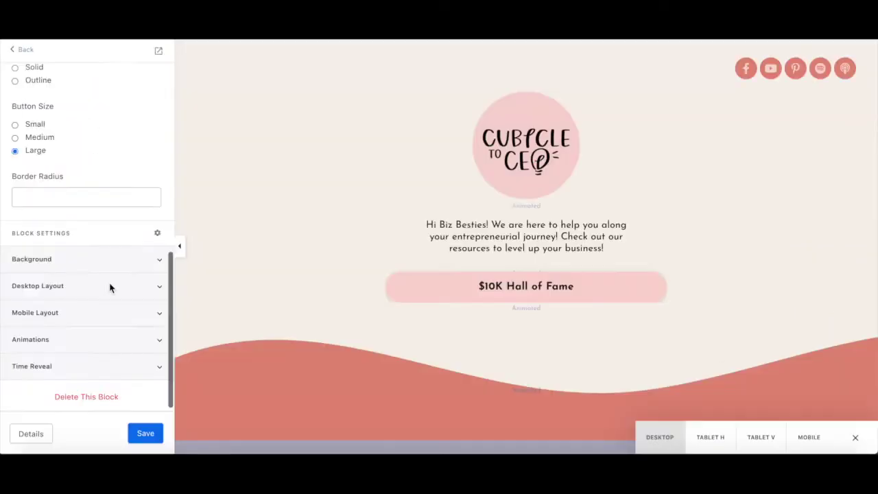
scroll(110, 288, "up", 10)
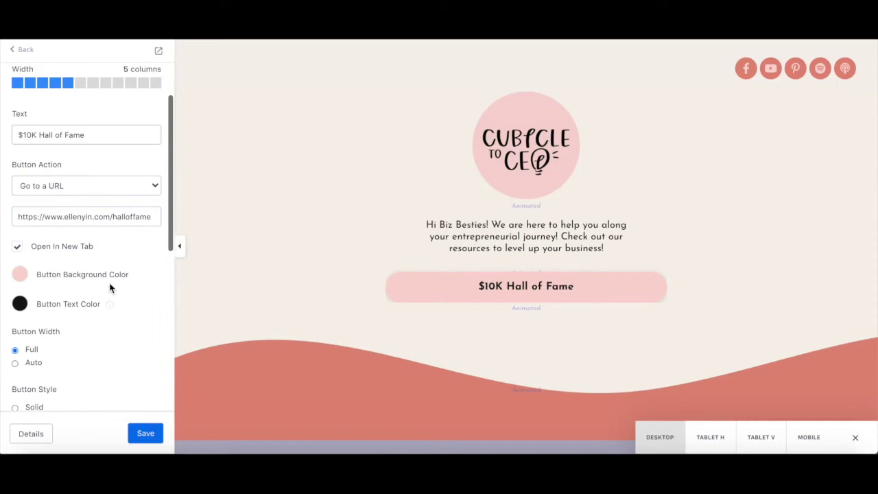
scroll(110, 288, "up", 1)
scroll(111, 288, "up", 1)
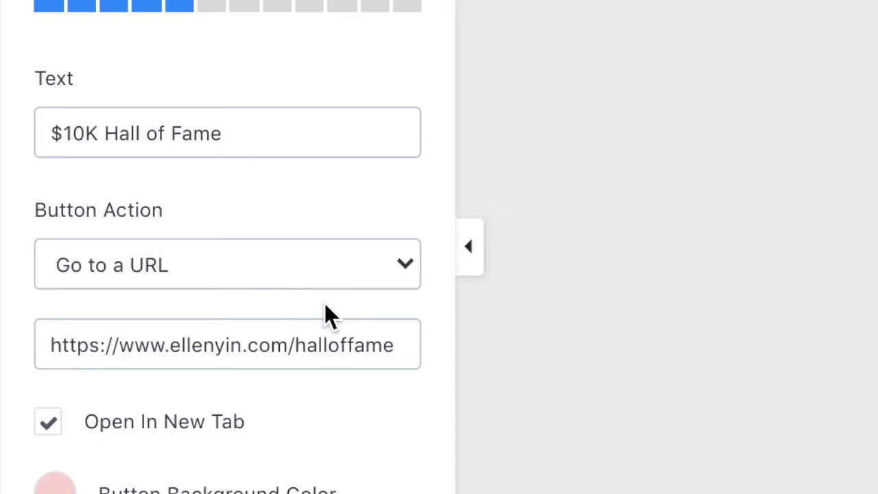
- Keep the Hall of Fame button linking to a URL and return to the Links content list
left_click(406, 268)
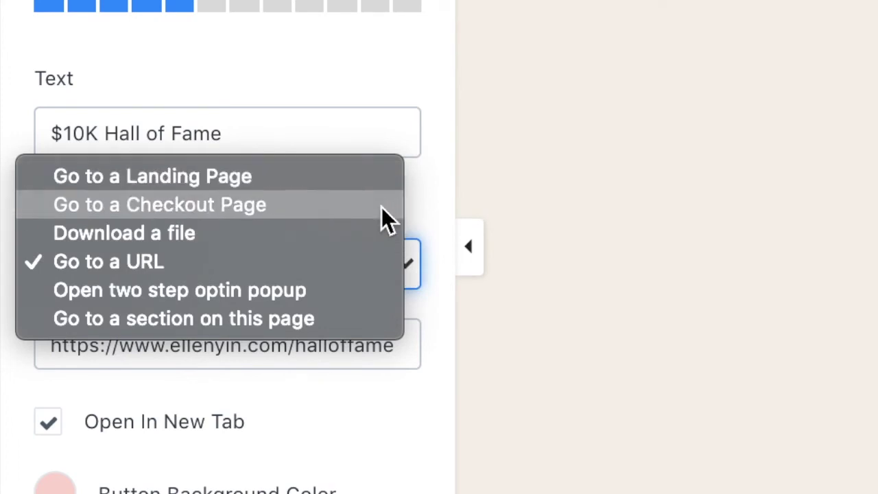
left_click(368, 270)
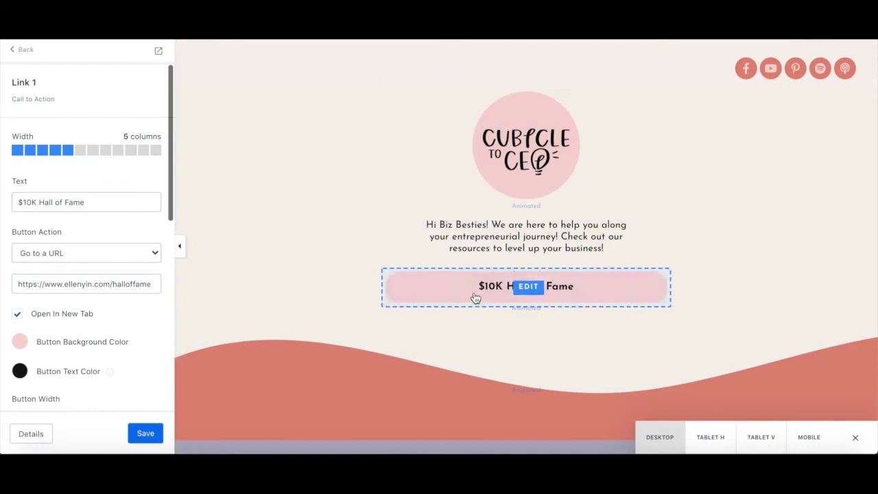
scroll(48, 201, "down", 3)
scroll(48, 201, "up", 2)
scroll(47, 201, "up", 1)
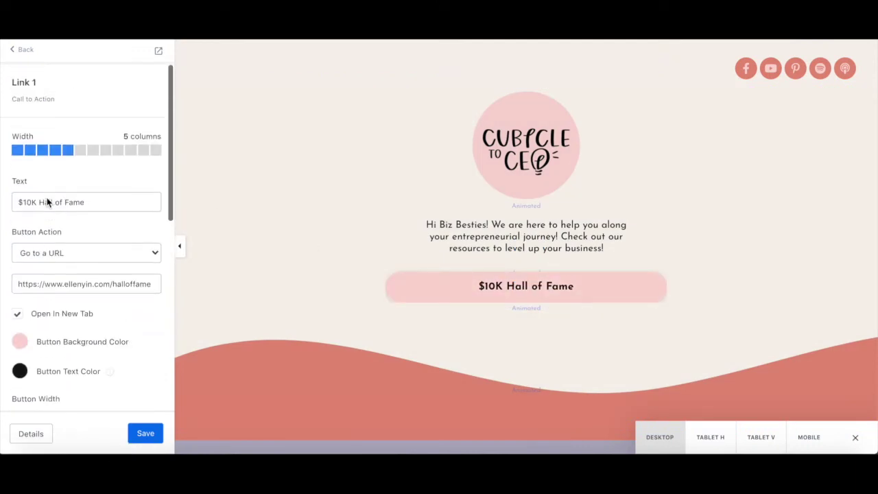
left_click(21, 51)
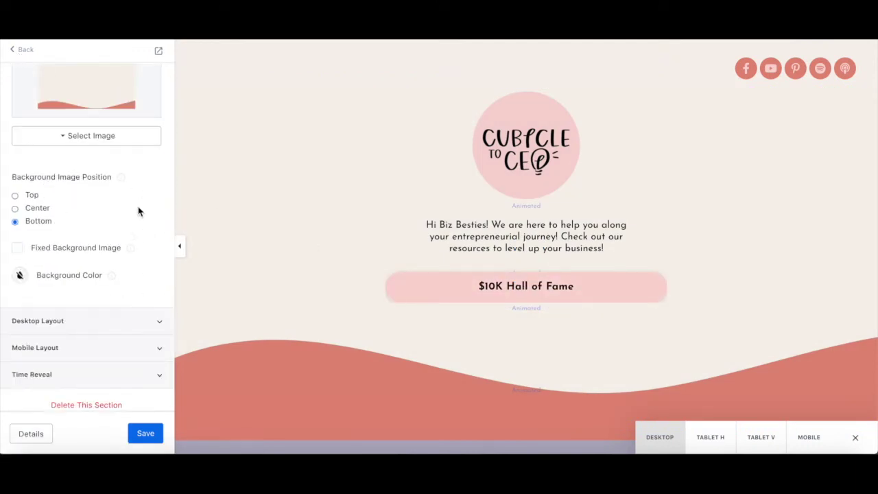
scroll(138, 211, "up", 5)
scroll(138, 212, "up", 5)
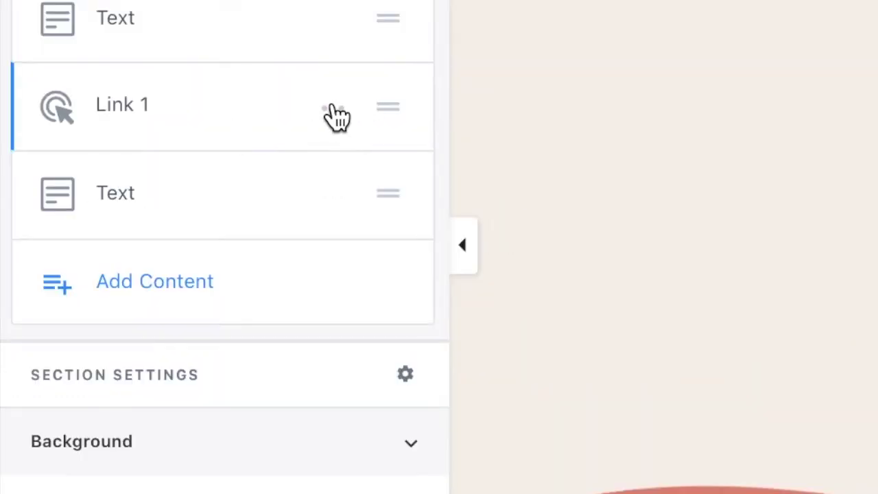
- Duplicate the Link 1 button and move the copy directly under the original
left_click(335, 114)
left_click(284, 229)
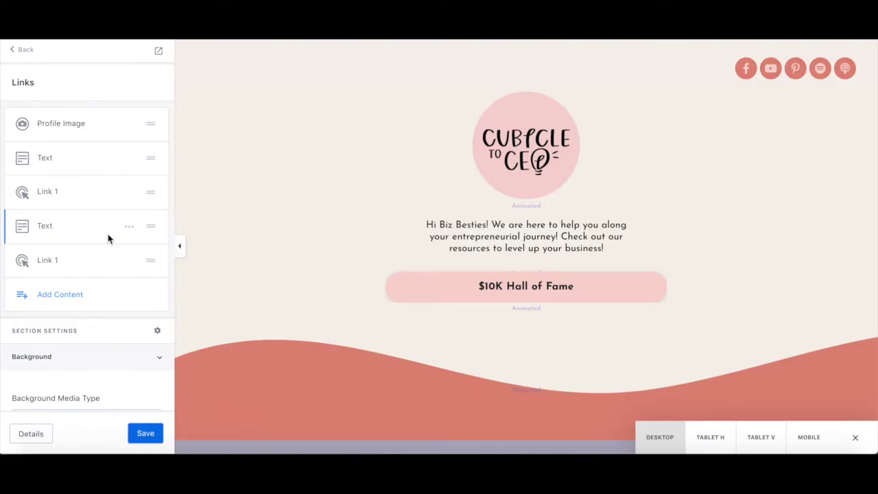
left_click(144, 263)
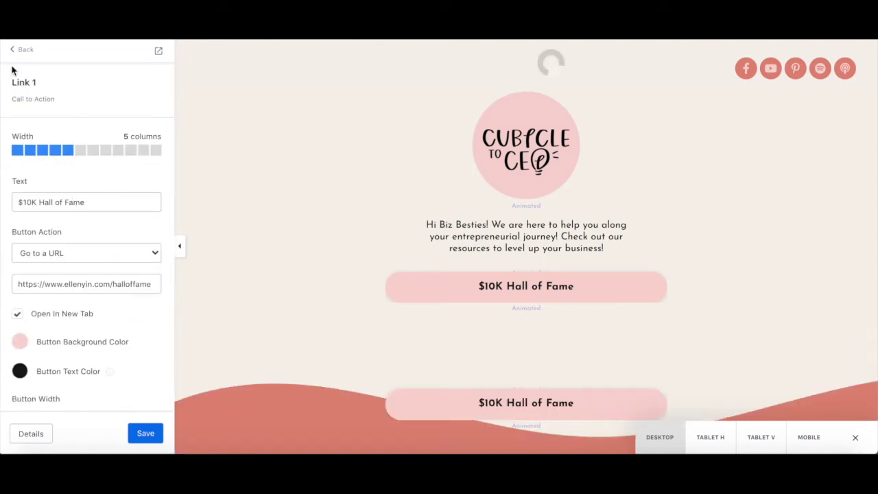
left_click(24, 49)
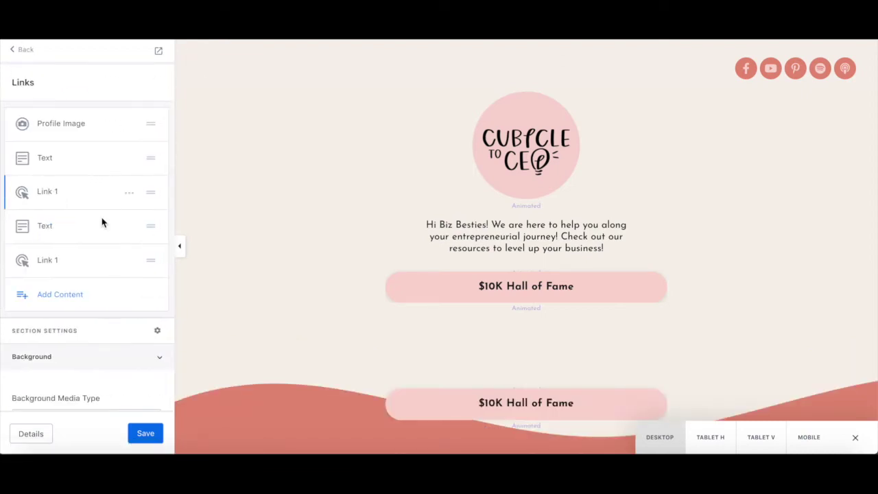
left_click_drag(143, 268, 147, 219)
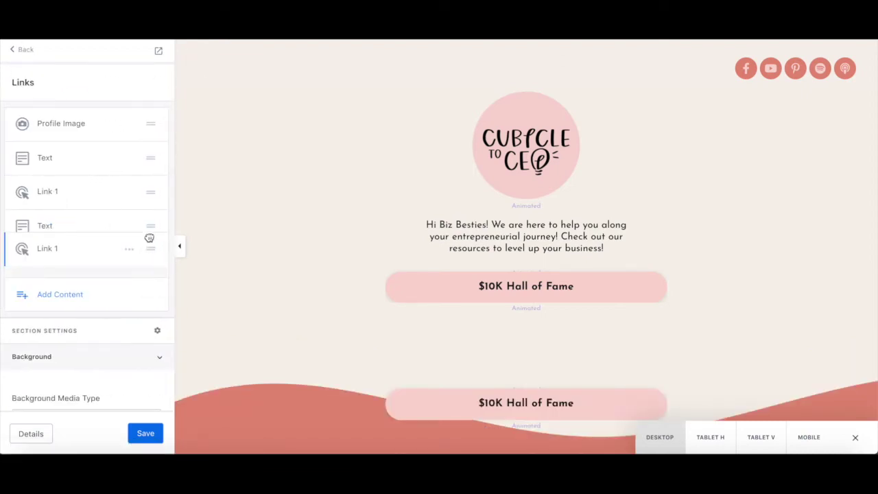
- Rename the first Link 1 block to '$10K HoF'
left_click(129, 195)
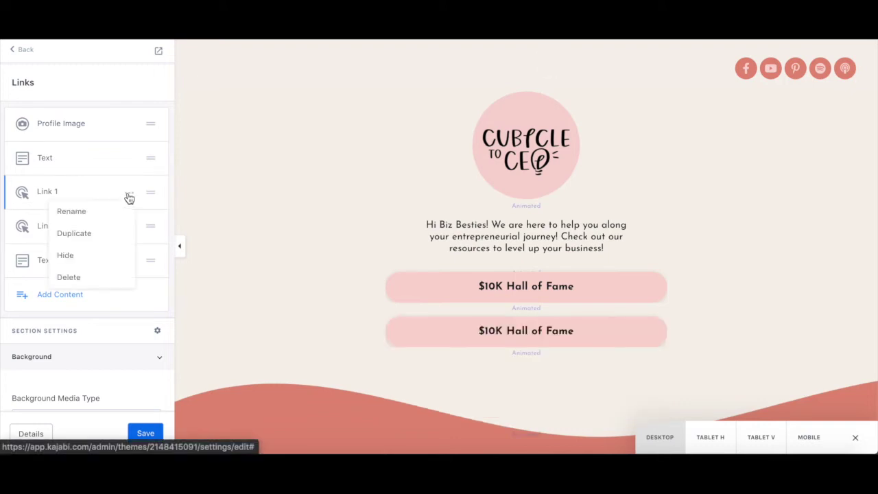
left_click(83, 214)
type("$10K H")
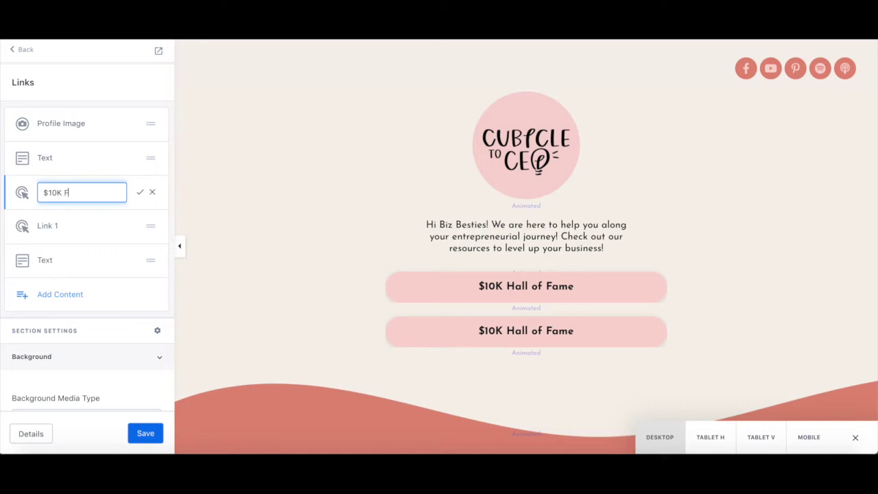
type("of")
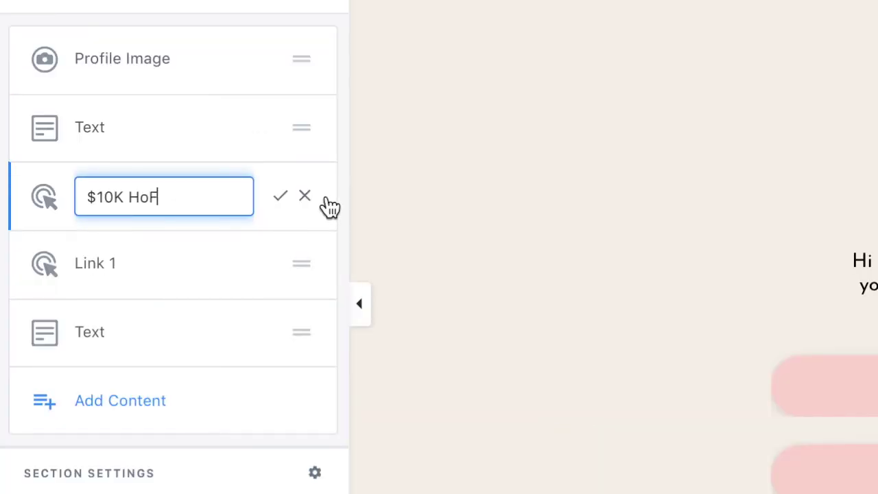
left_click(280, 197)
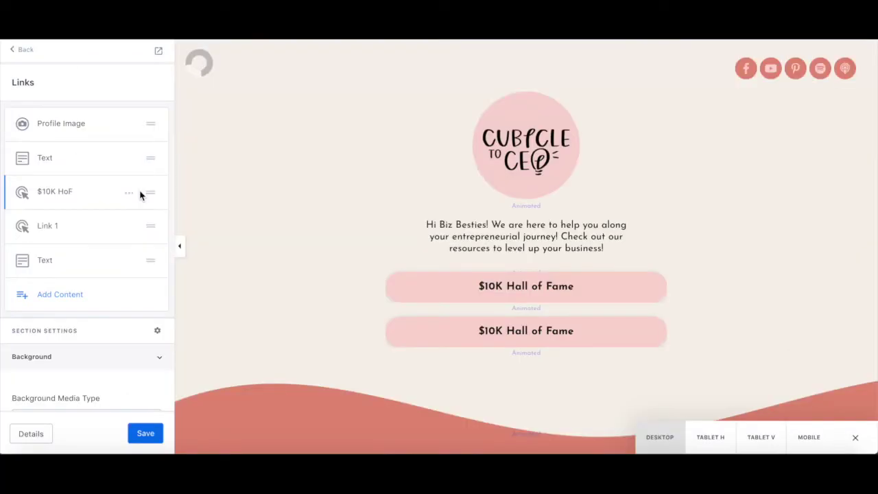
- Change the copy's label to 'Get Podcast Reminders' and its URL to the podcast reminders address
left_click(47, 232)
left_click(59, 203)
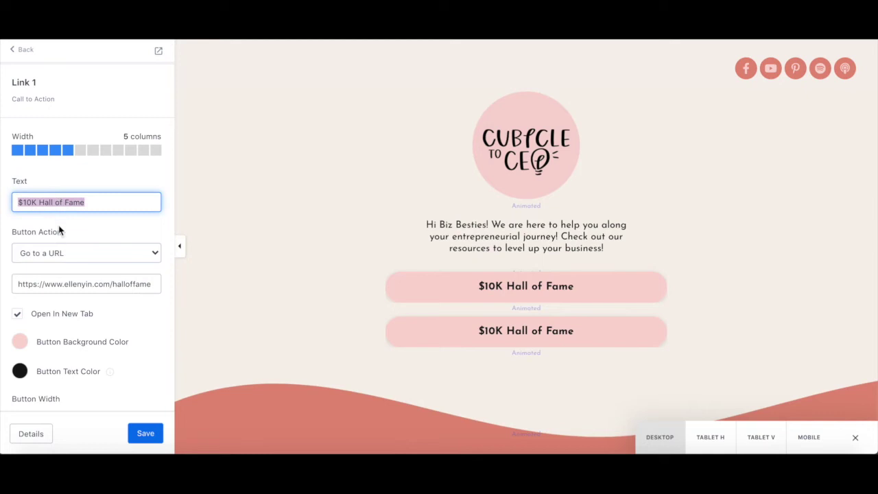
left_click(45, 283)
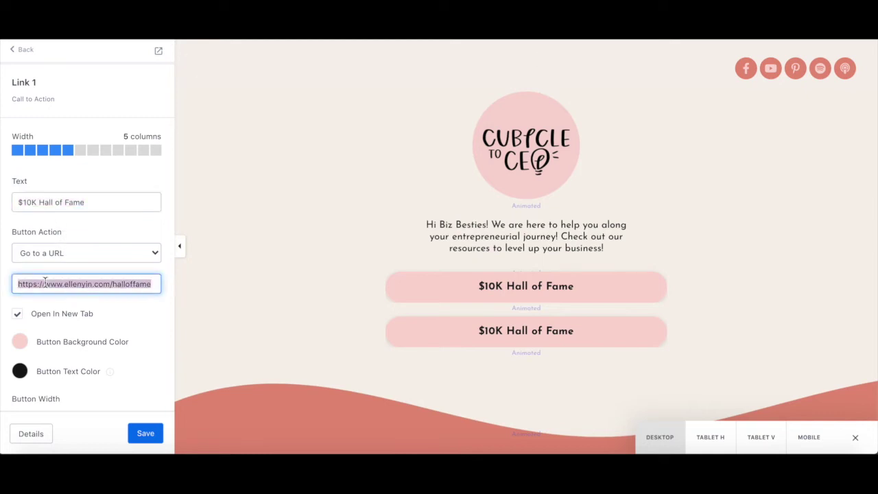
type("https://nor.by/rUU4bS")
double_click(52, 203)
type("Get Podcast Reminders")
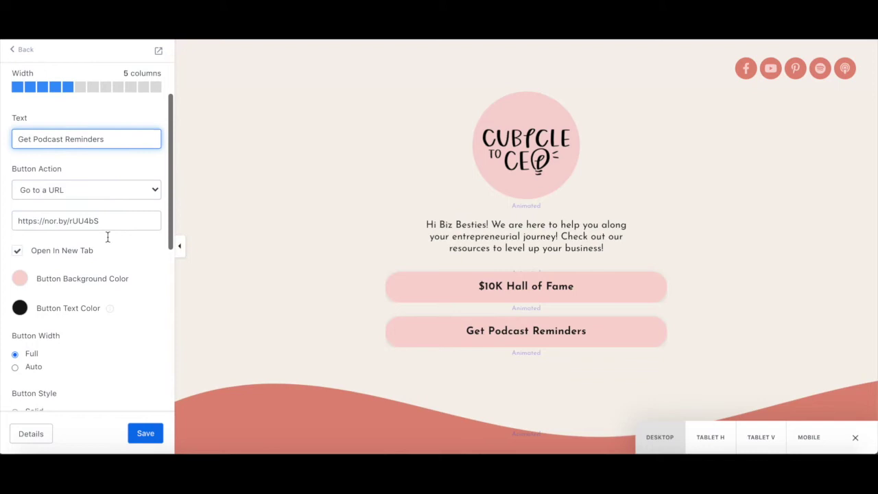
left_click(26, 52)
- Rename the second Link 1 block to 'Podcast Reminders'
left_click(128, 227)
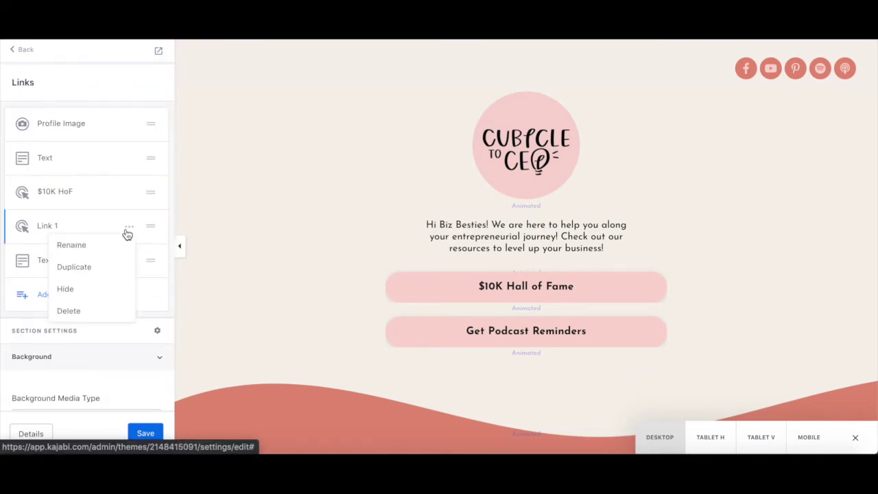
left_click(81, 247)
type("Podcast Reminders")
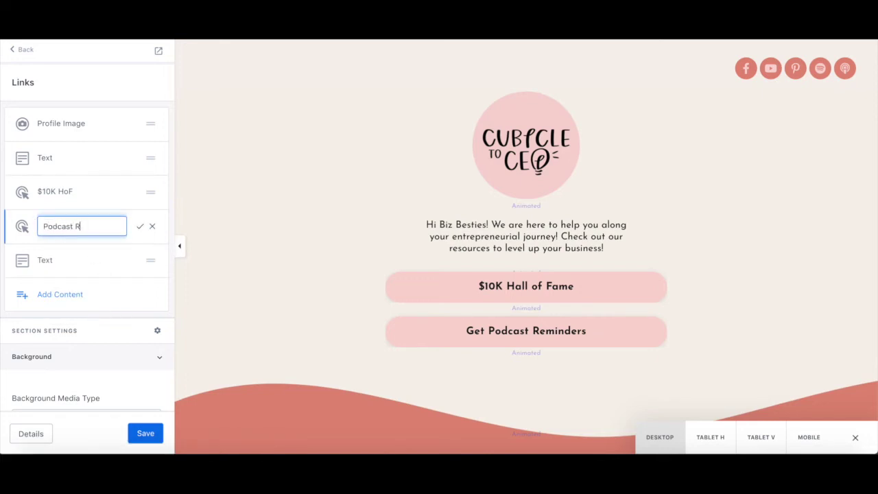
left_click(141, 228)
left_click(130, 231)
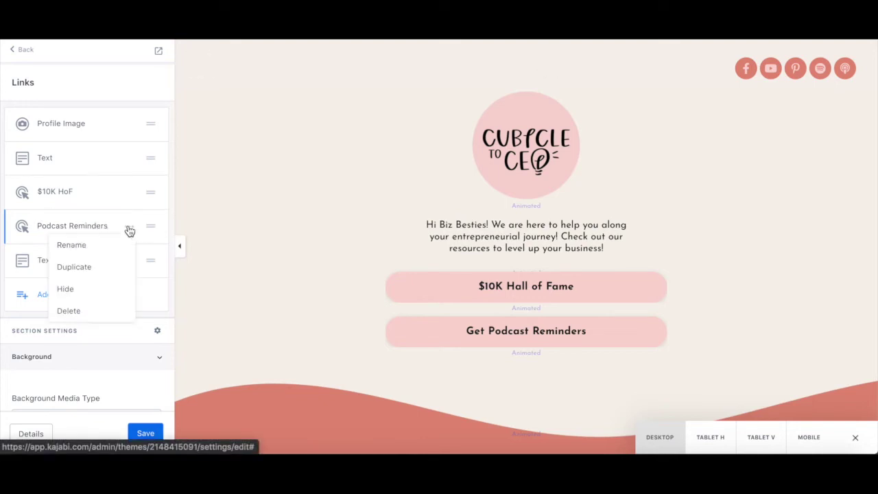
- Duplicate Podcast Reminders into a 'Paid To Create Challenge' button with the paid to create link
left_click(94, 272)
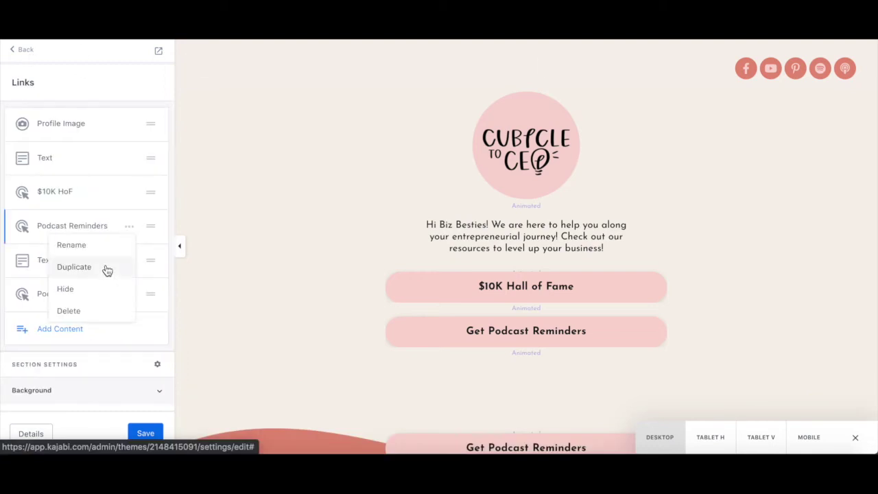
left_click(20, 49)
left_click_drag(144, 249, 153, 341)
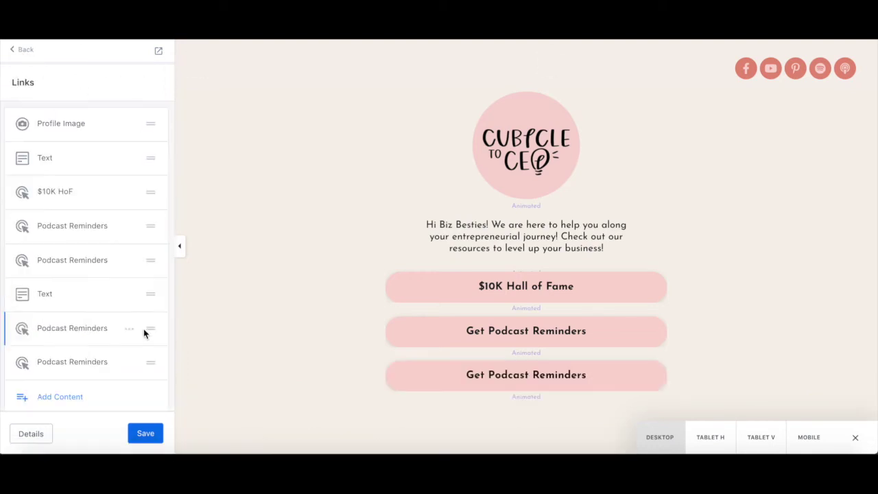
left_click(98, 259)
type("Paid To C")
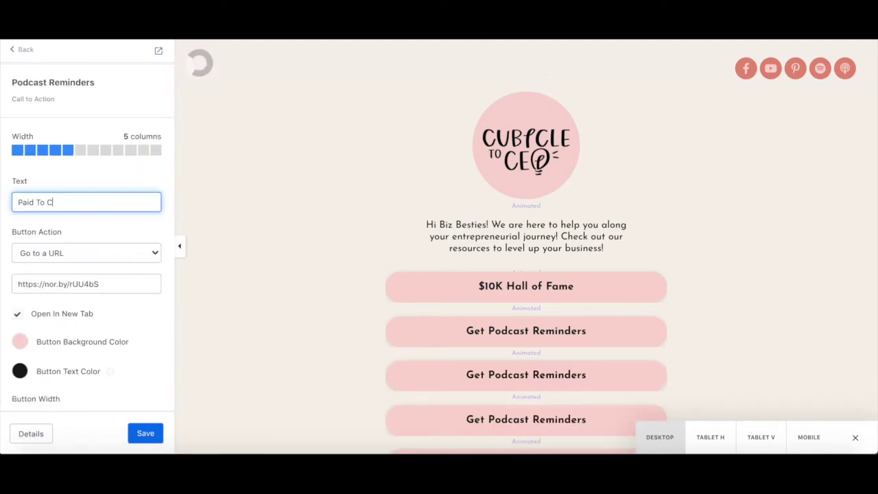
type("reate Challenge")
triple_click(86, 283)
type("https://ellenyin.com/paidtocreate")
scroll(151, 310, "down", 1)
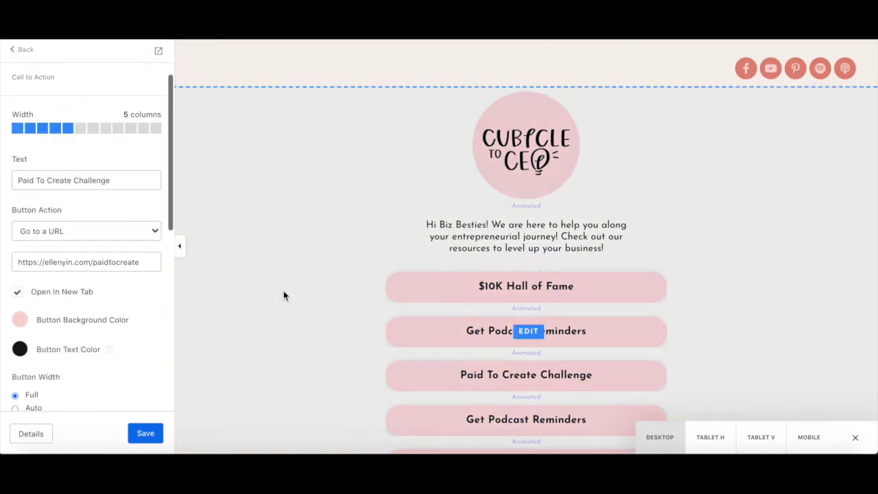
- Rename the new blocks 'Paid to Create' and 'Podcast'
left_click(20, 49)
double_click(86, 261)
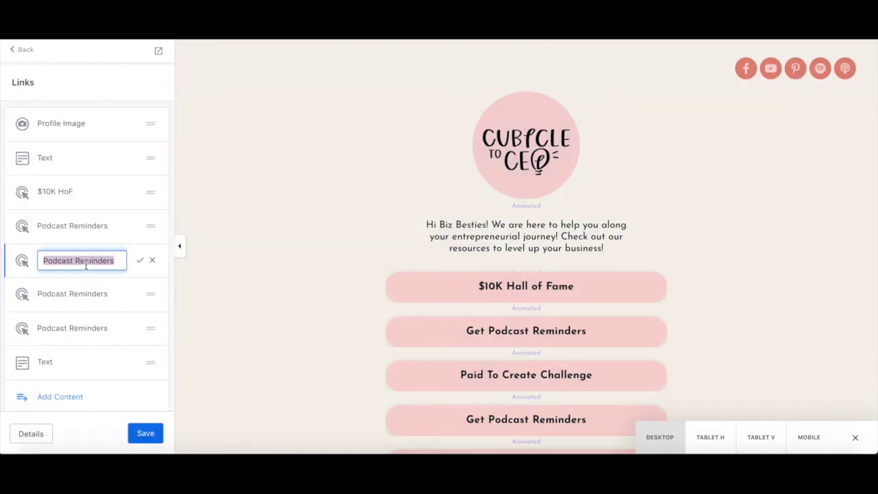
type("reate")
left_click(140, 260)
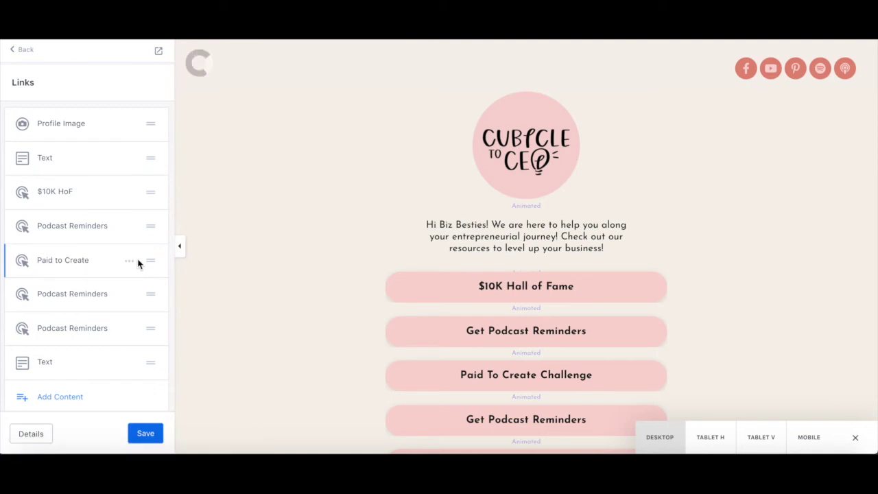
double_click(81, 295)
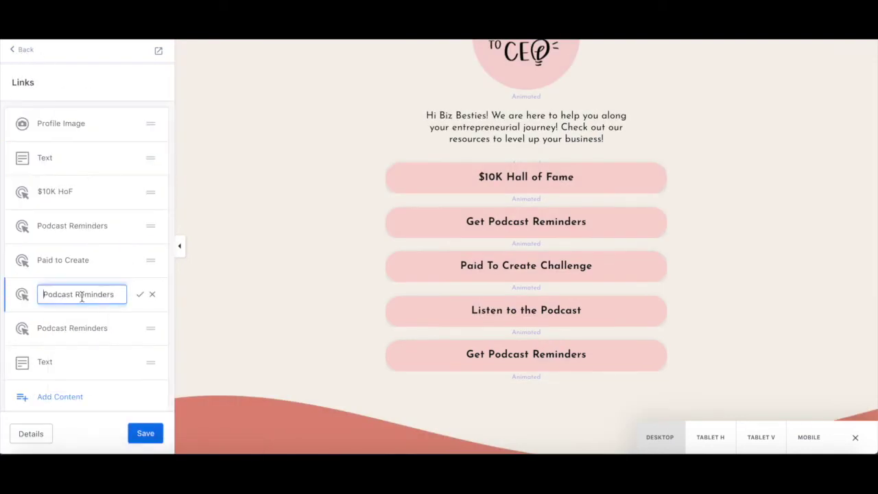
type("Podcast")
left_click(141, 293)
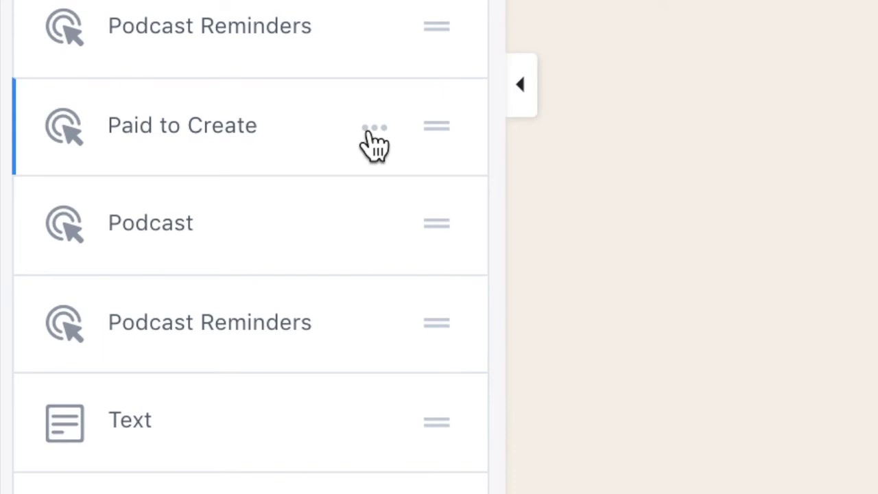
- Hide Paid to Create and retitle the next button 'Watch Our Free Masterclass'
left_click(129, 262)
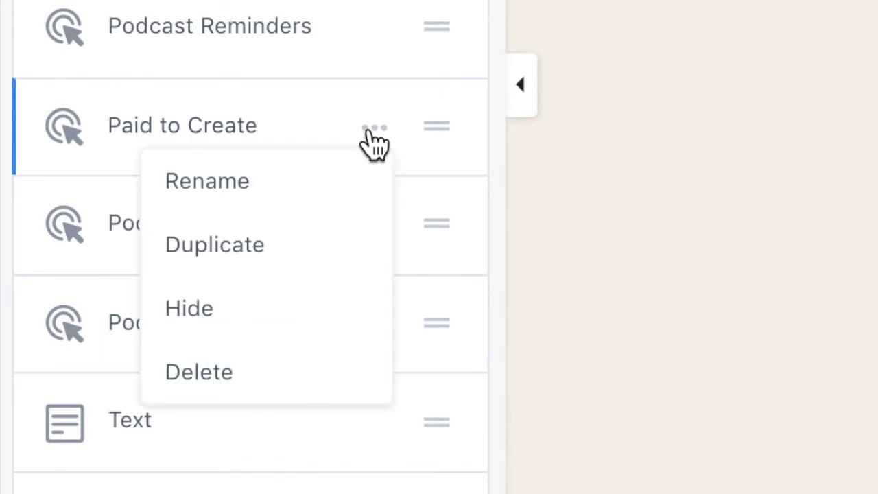
left_click(271, 312)
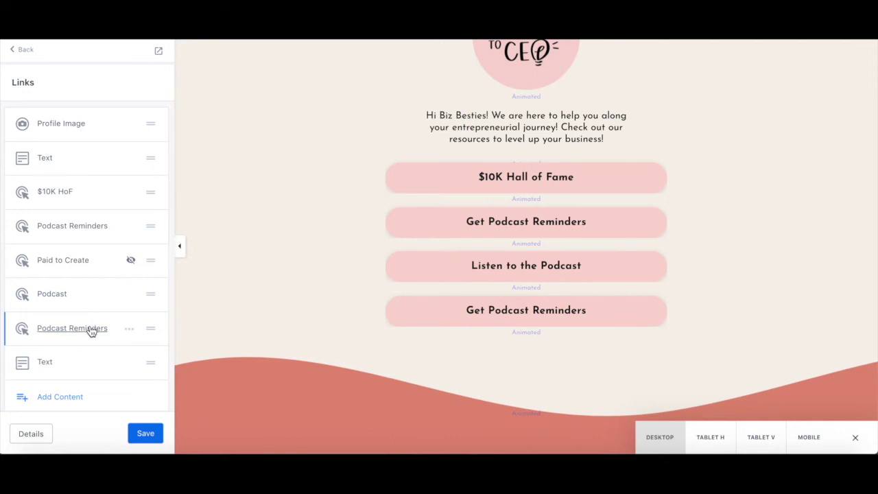
left_click(97, 330)
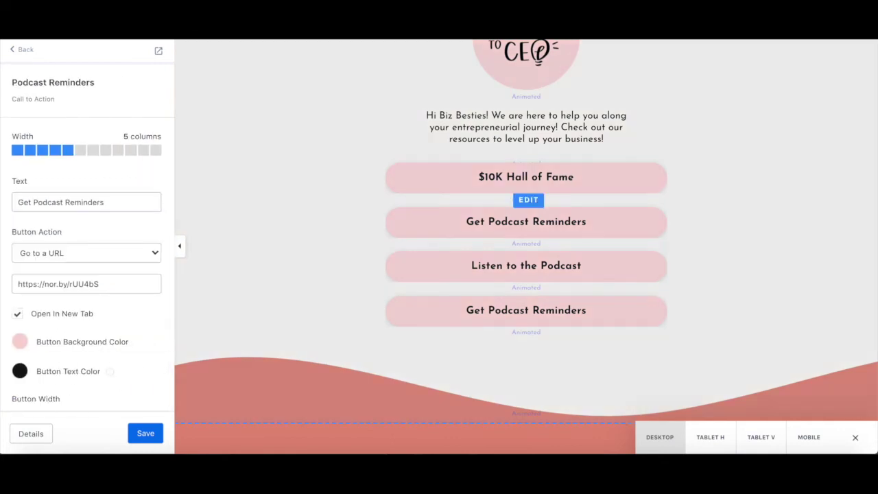
triple_click(89, 201)
type("Watch Our Free Masterclass")
left_click(20, 50)
- Rename that link block to 'Masterclass'
left_click(129, 329)
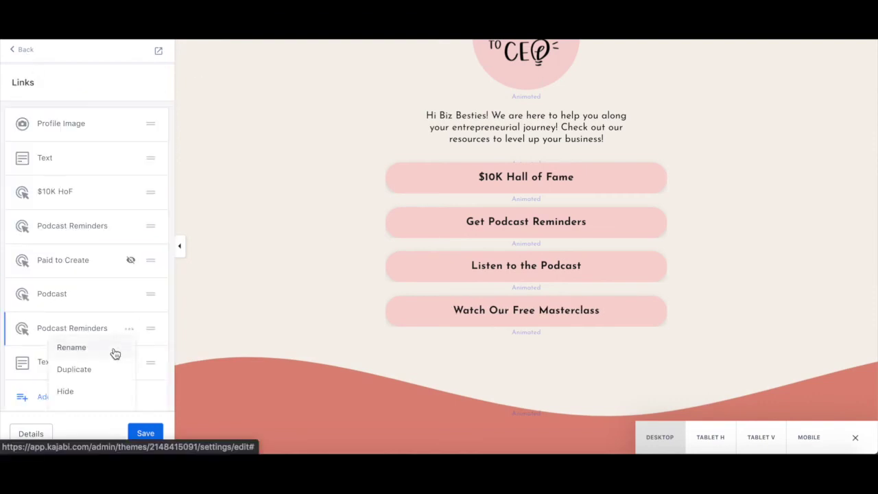
left_click(71, 347)
type("Masterclass")
key("Return")
- Label the copied button 'Learn Our Hashtag Hacks', rename its block 'Hashtag Hacks', and save
left_click(98, 394)
type("Learn Our Hashtag Hacks")
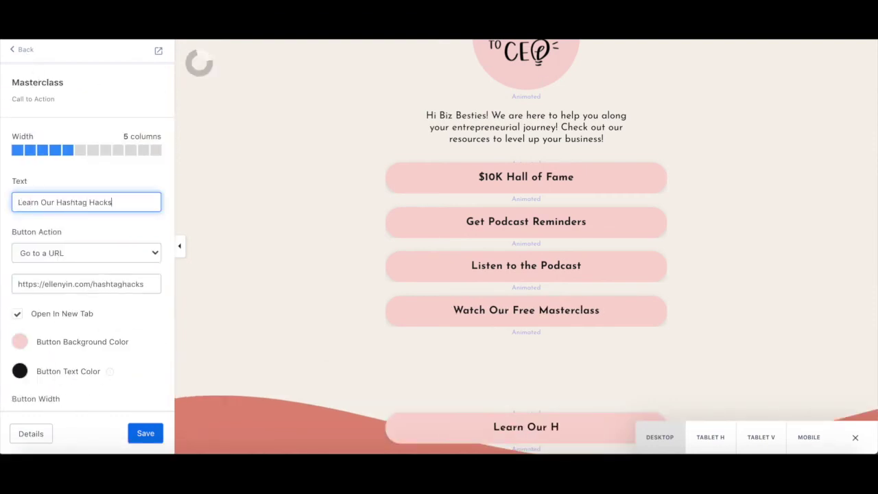
left_click(21, 50)
scroll(119, 391, "down", 2)
double_click(95, 328)
left_click(142, 329)
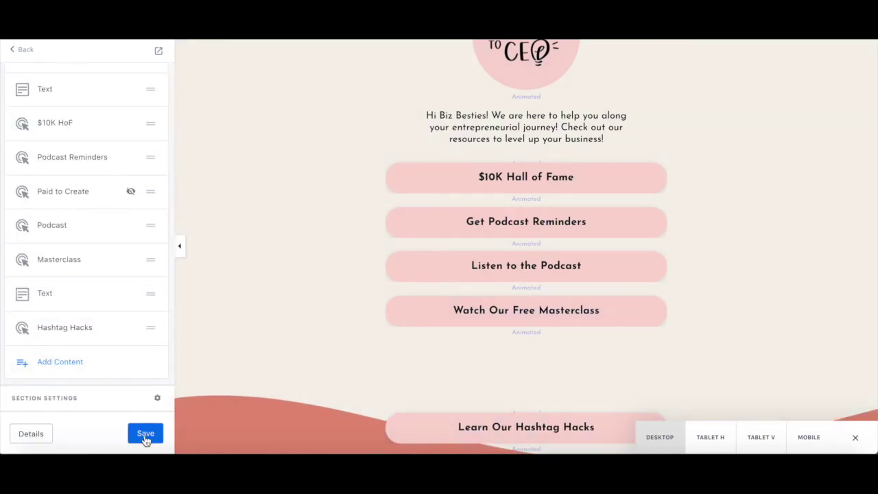
left_click(145, 439)
scroll(108, 250, "up", 2)
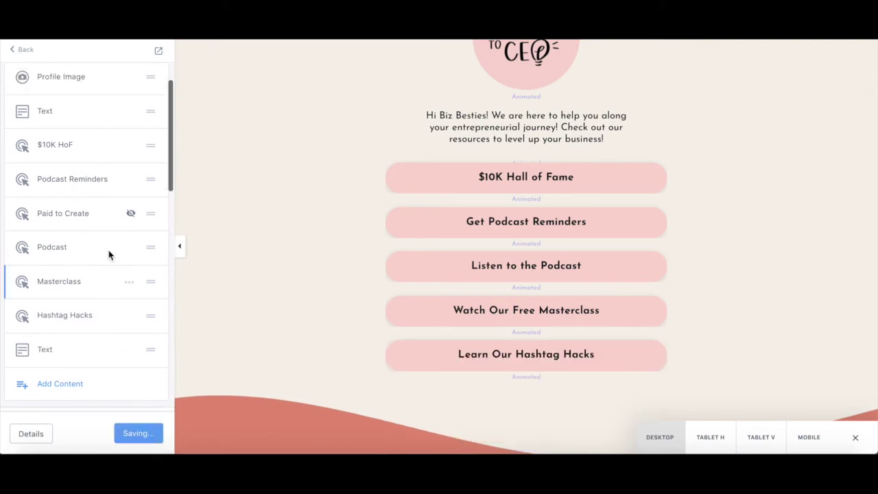
- Preview the page at mobile width, scrolling down to the Hashtag Hacks button
scroll(339, 196, "up", 3)
scroll(339, 196, "down", 3)
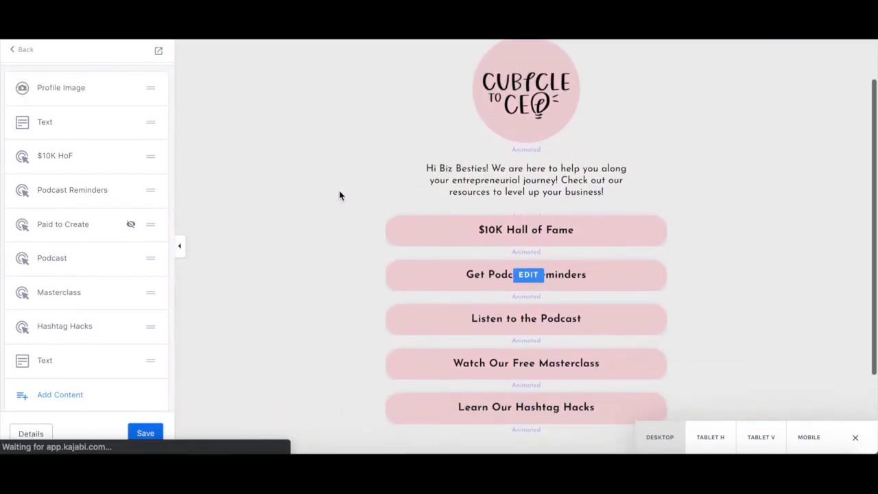
scroll(339, 197, "down", 2)
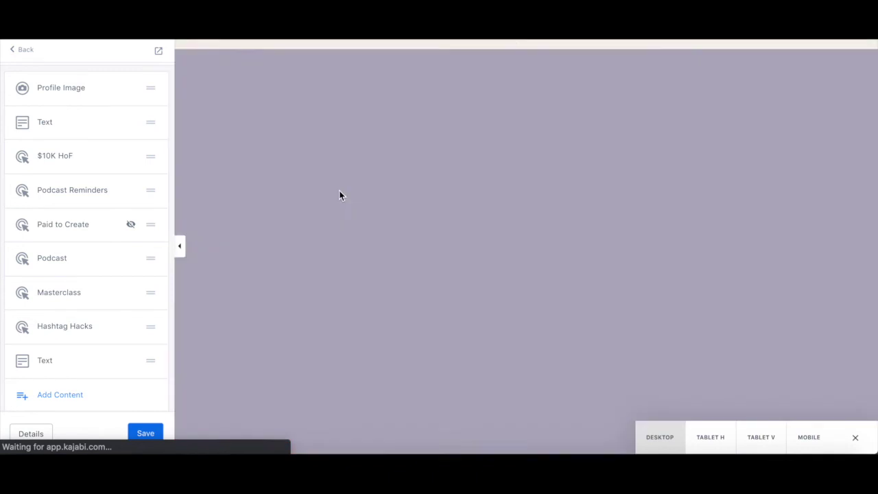
scroll(339, 197, "up", 2)
scroll(339, 197, "up", 3)
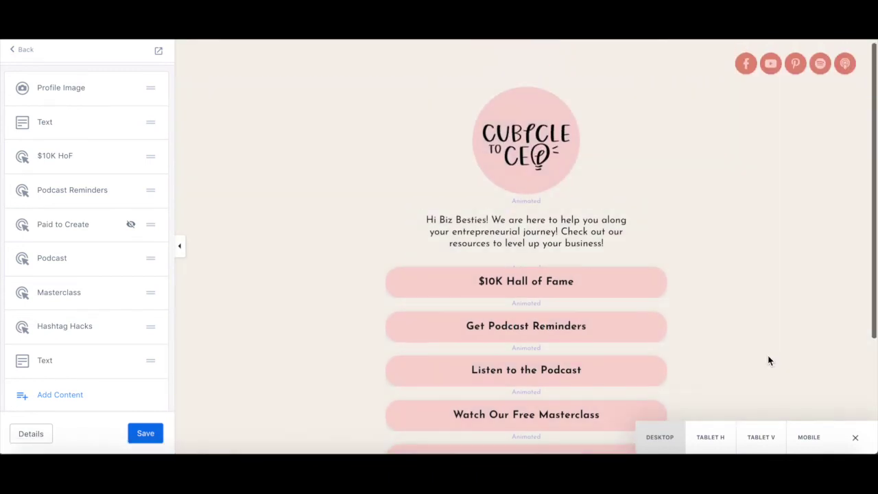
left_click(809, 445)
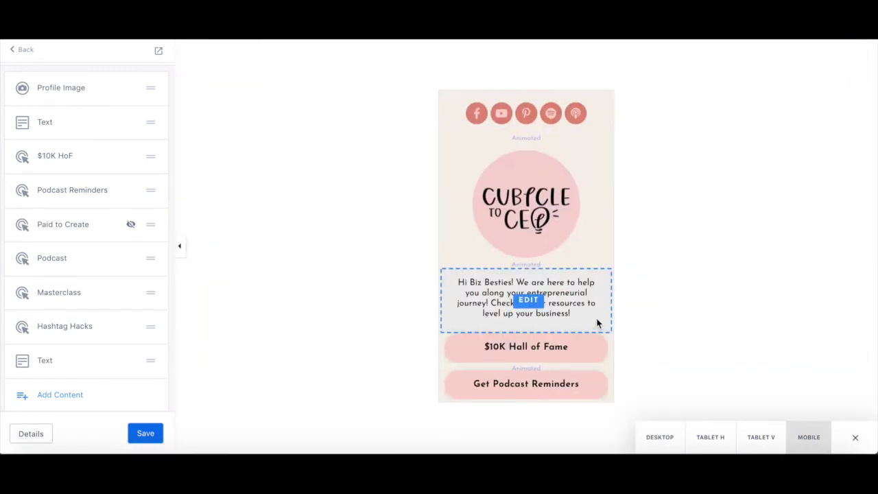
scroll(600, 322, "down", 2)
scroll(599, 323, "down", 1)
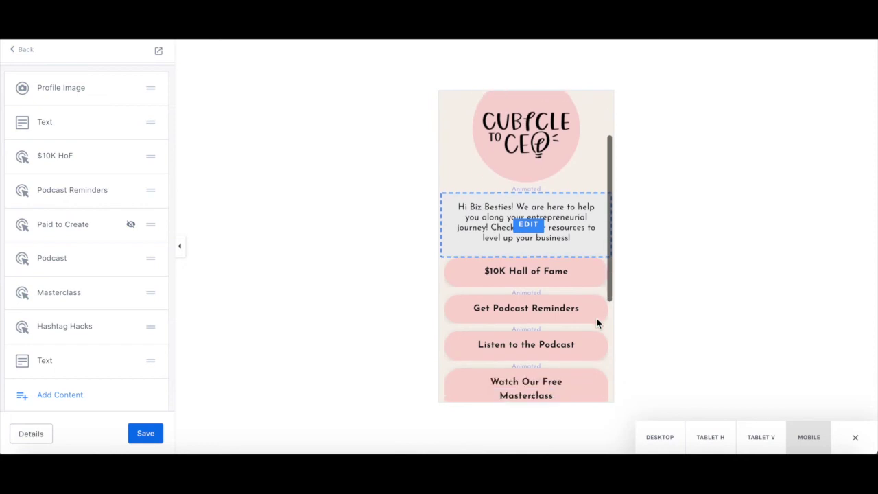
scroll(597, 323, "down", 2)
scroll(596, 323, "down", 2)
scroll(597, 323, "down", 1)
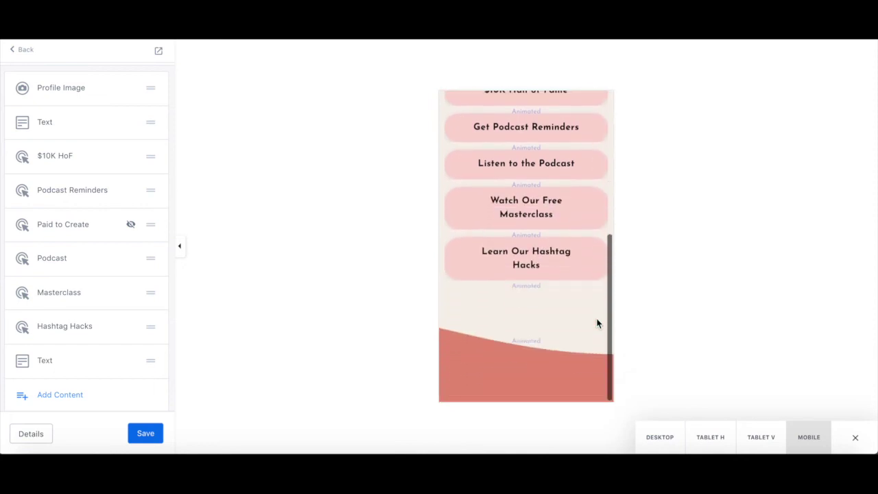
left_click(597, 323)
left_click(529, 256)
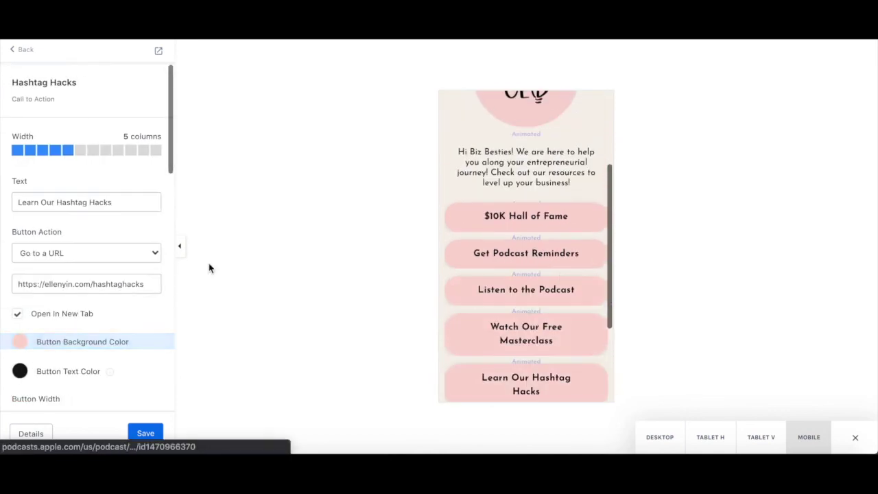
scroll(25, 237, "down", 5)
- Preview vertical and horizontal tablet layouts, then desktop width with the sidebar collapsed
left_click(762, 439)
scroll(580, 359, "up", 2)
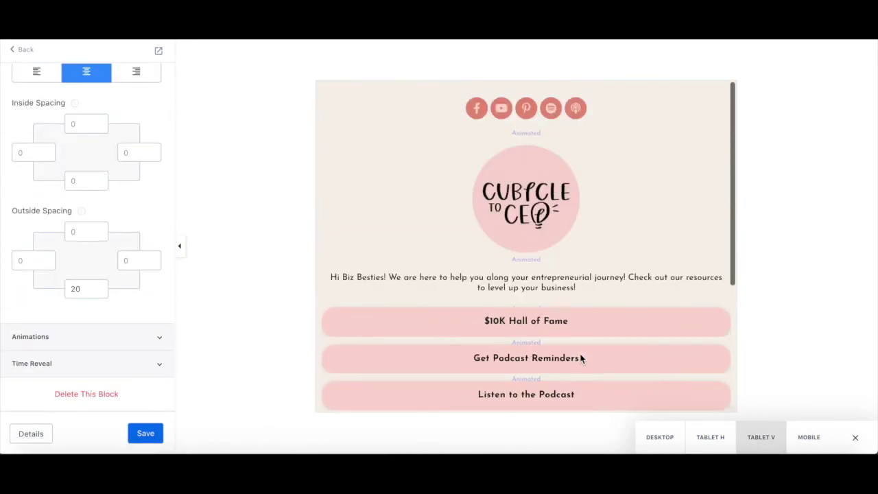
left_click(711, 439)
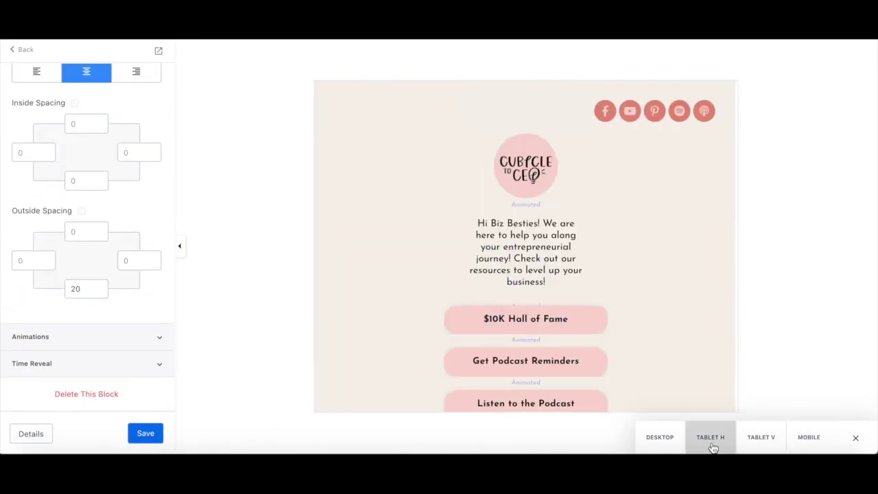
scroll(721, 380, "down", 5)
scroll(724, 374, "up", 5)
left_click(666, 439)
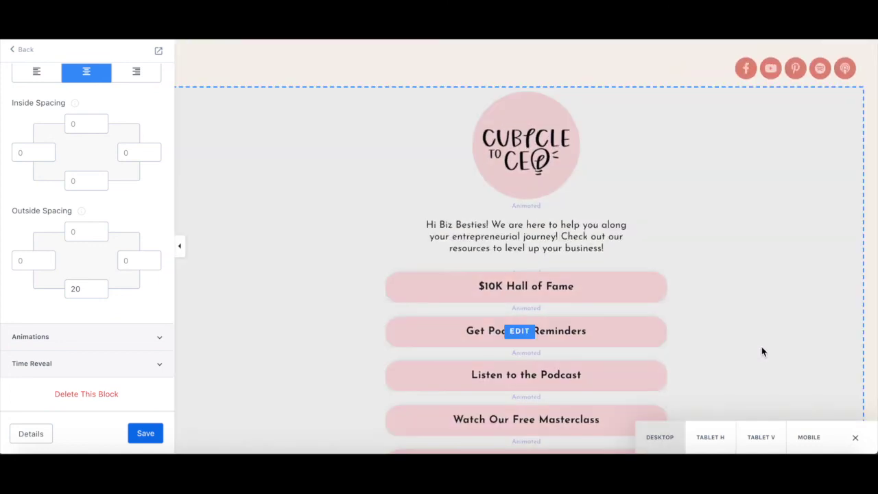
left_click(180, 248)
scroll(675, 247, "down", 2)
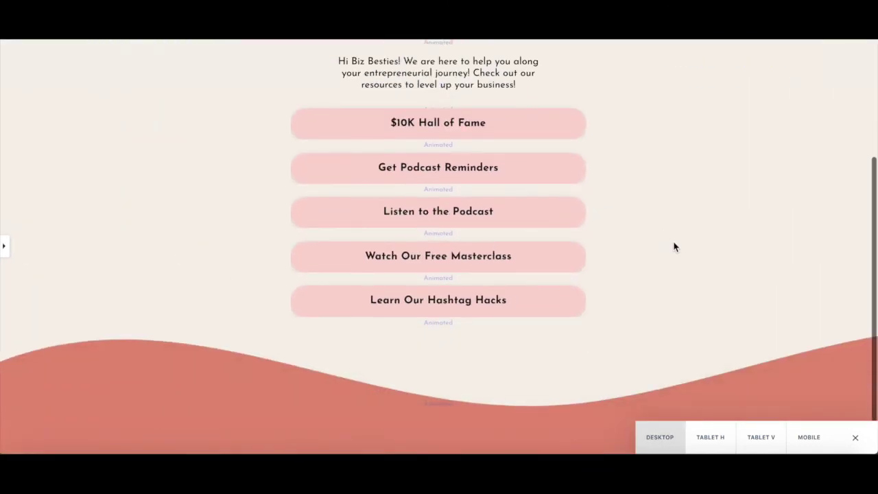
scroll(674, 247, "up", 2)
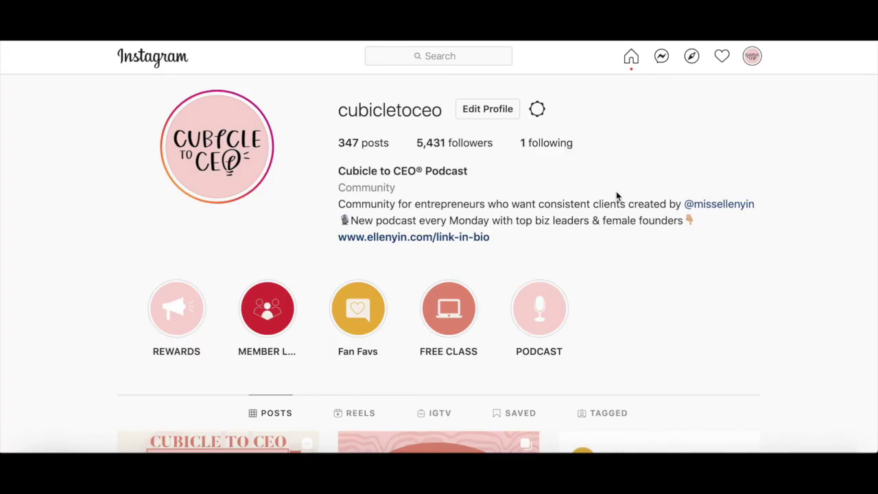
left_click(471, 240)
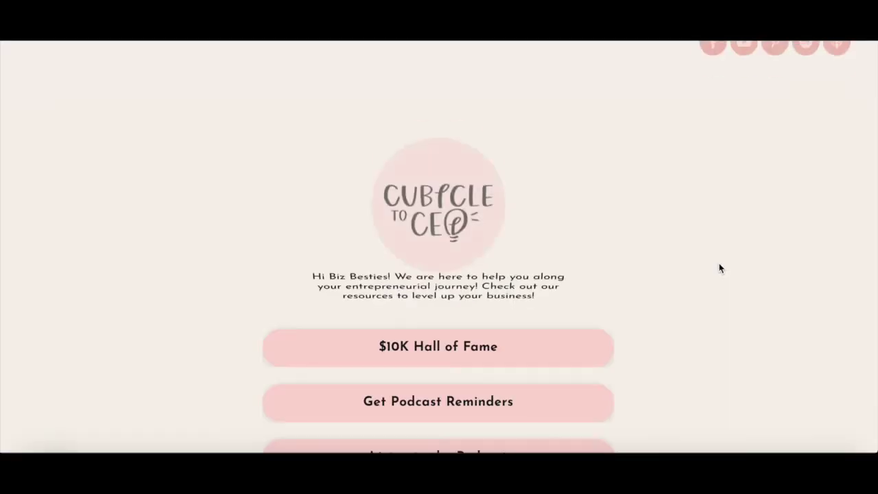
scroll(719, 269, "down", 4)
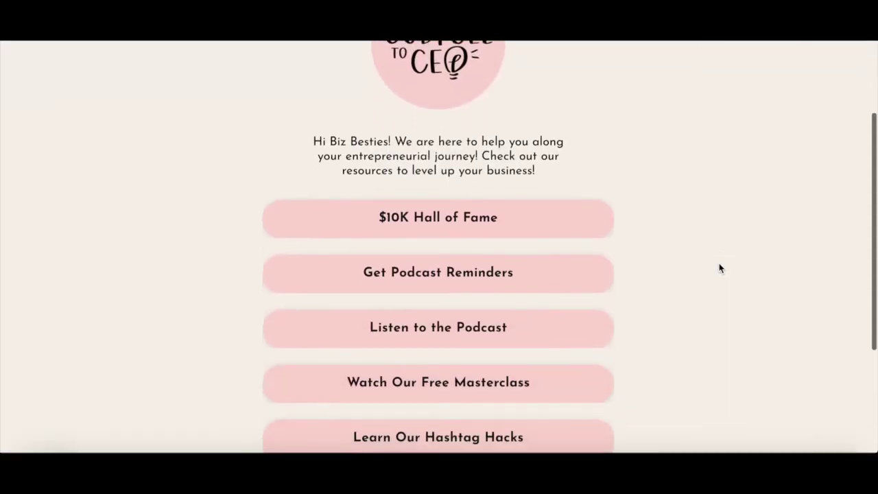
scroll(720, 268, "up", 5)
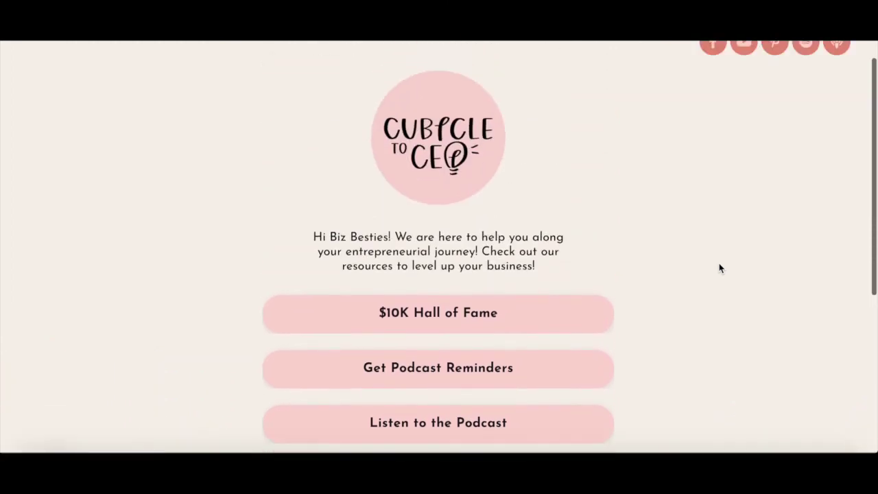